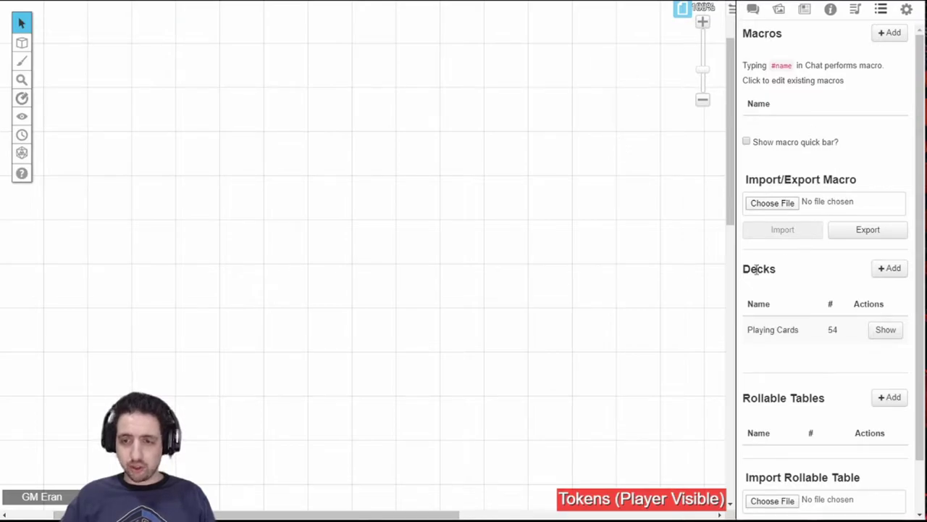
Open the Playing Cards deck and review its settings and list of cards
scroll(828, 276, "down", 2)
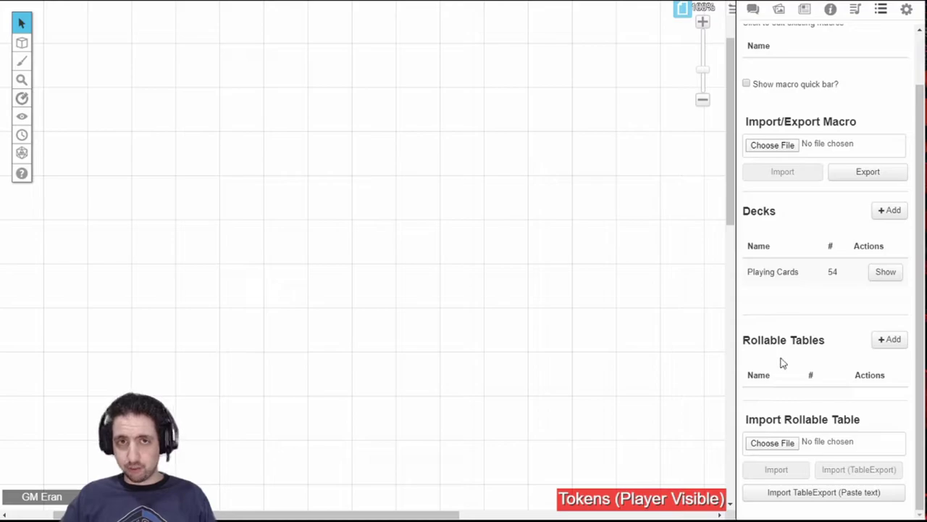
left_click(787, 276)
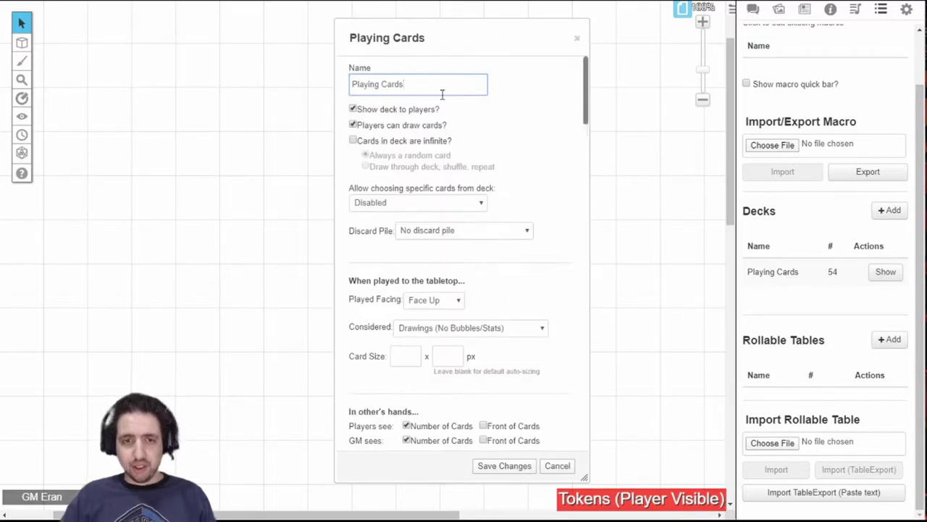
scroll(507, 130, "down", 6)
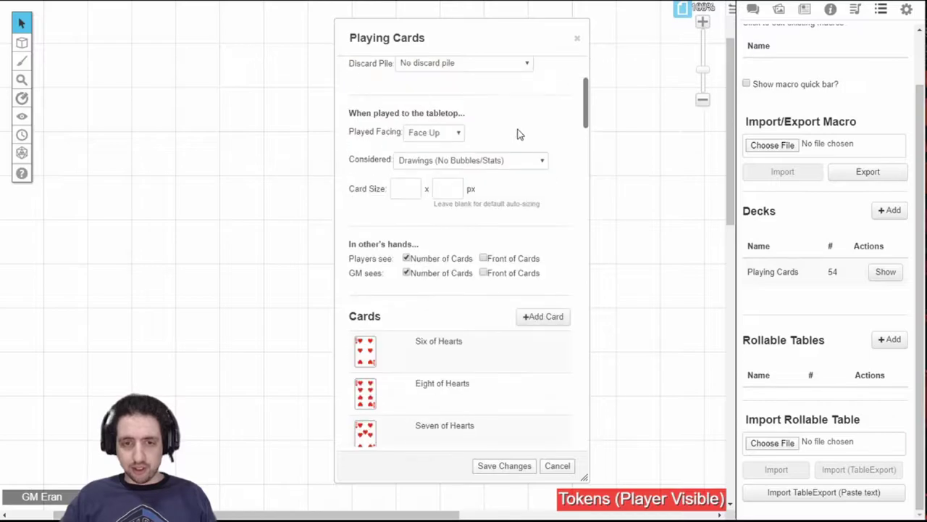
scroll(490, 232, "up", 2)
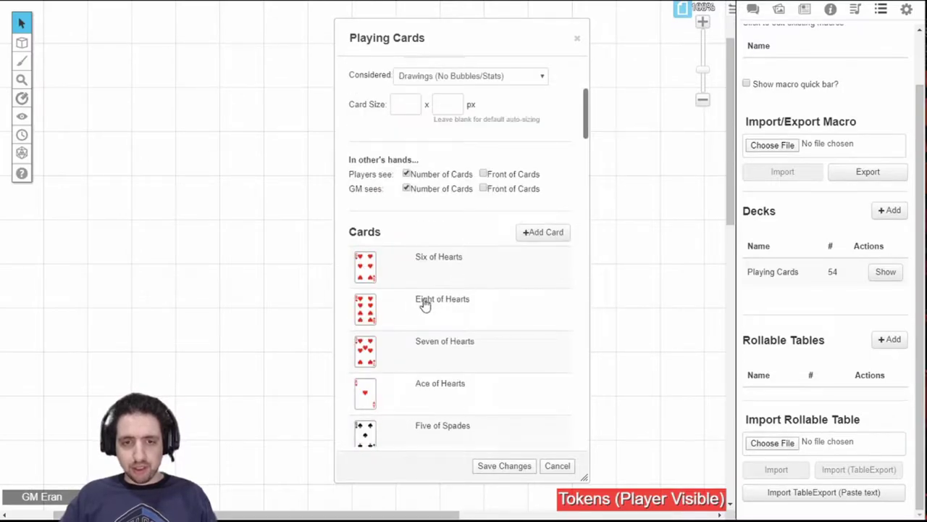
scroll(420, 304, "up", 5)
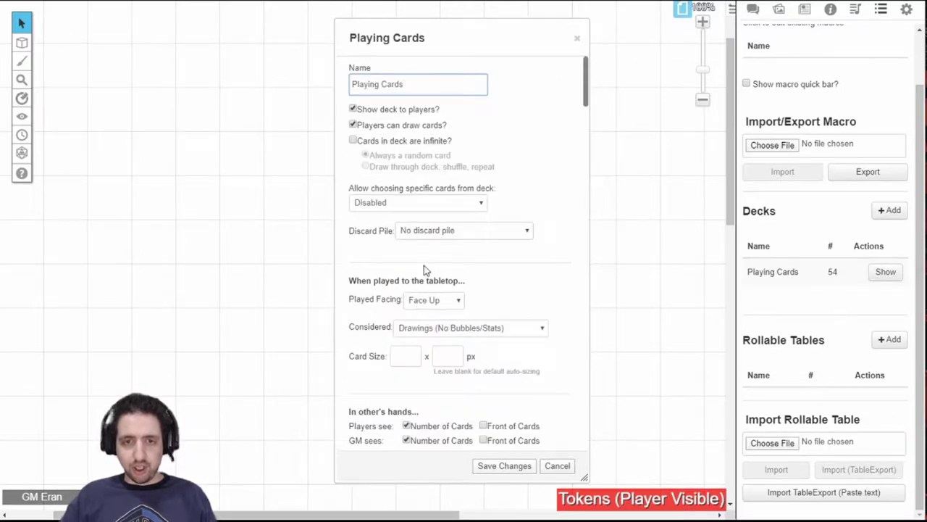
scroll(414, 257, "down", 7)
scroll(413, 259, "down", 3)
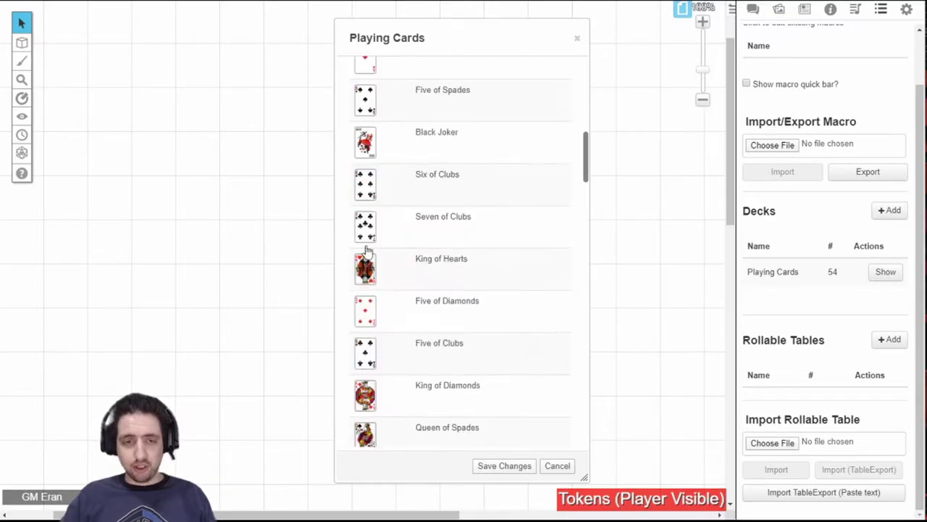
View the King of Hearts card's name and image, and close the card without changes
left_click(415, 264)
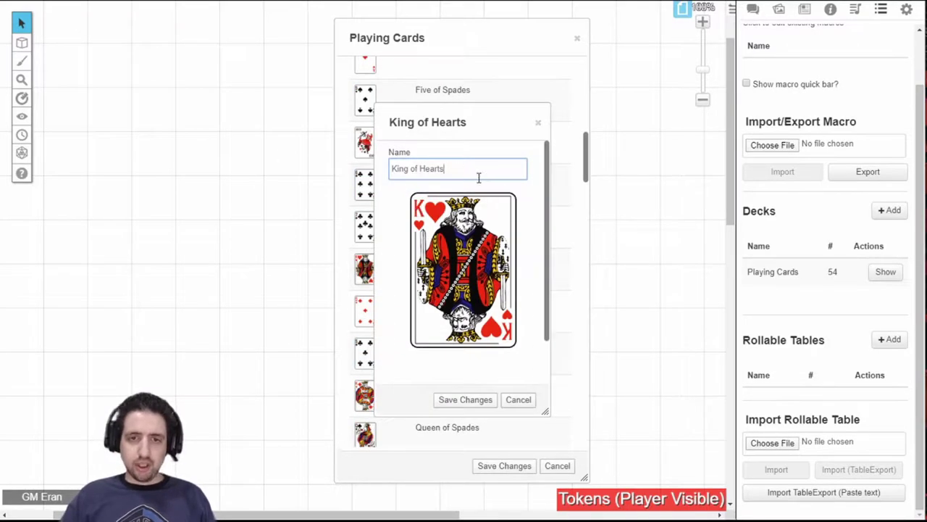
scroll(477, 259, "down", 1)
key("Escape")
Review the deck's tabletop options, keep cards considered as Drawings (No Bubbles/Stats), and close the deck settings
scroll(516, 257, "up", 5)
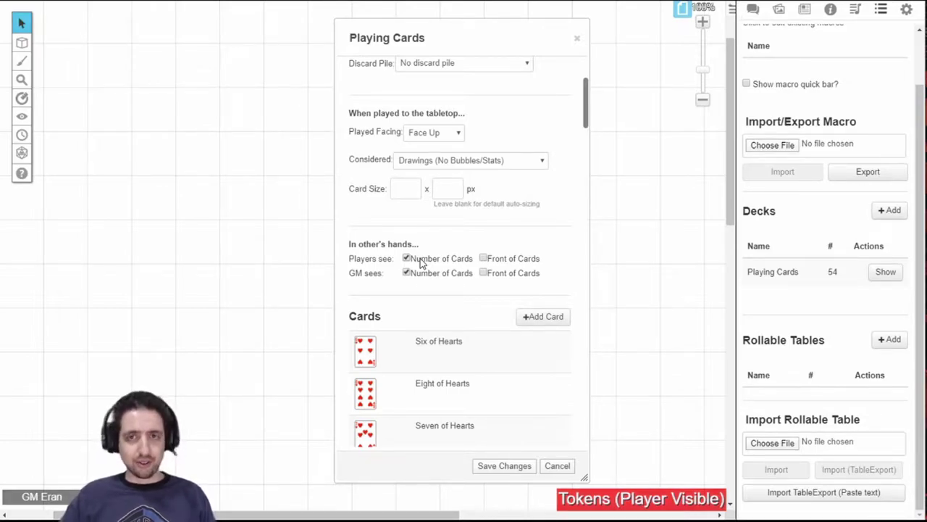
scroll(422, 109, "up", 3)
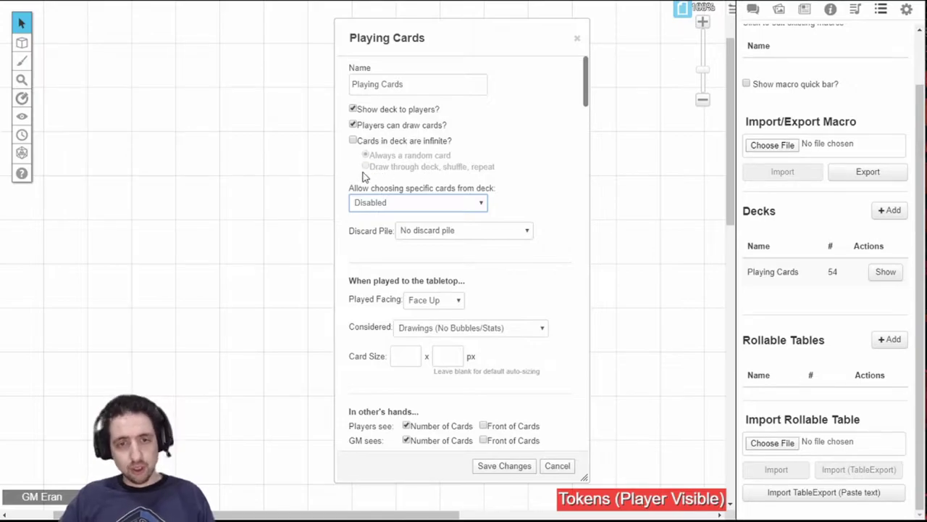
scroll(474, 174, "down", 2)
left_click(479, 162)
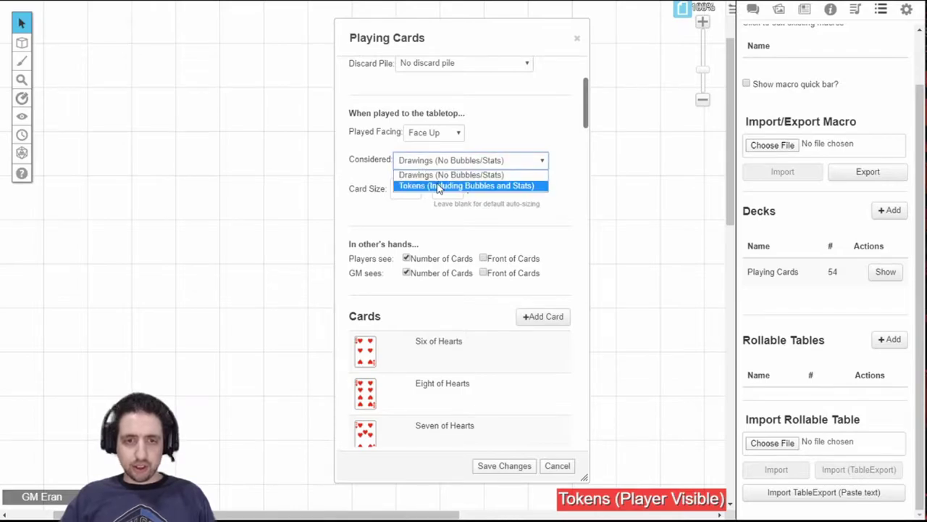
left_click(470, 175)
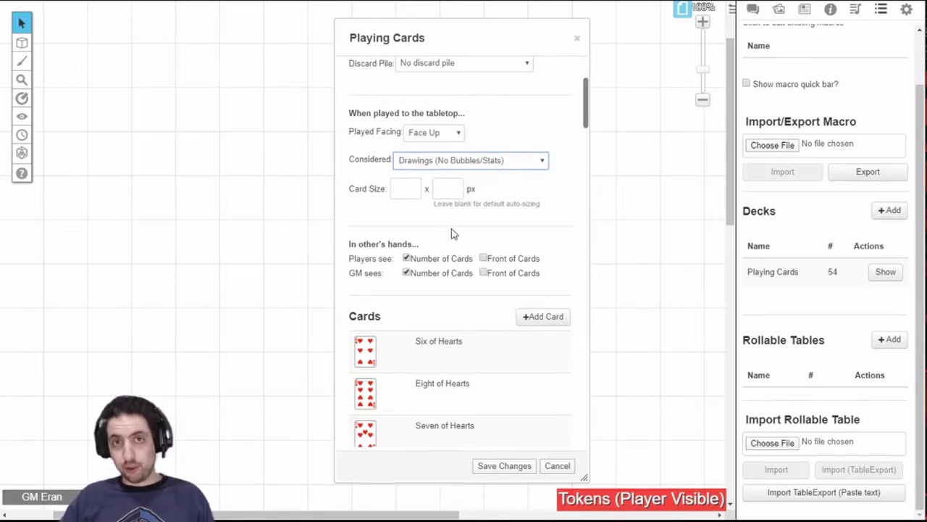
key("Escape")
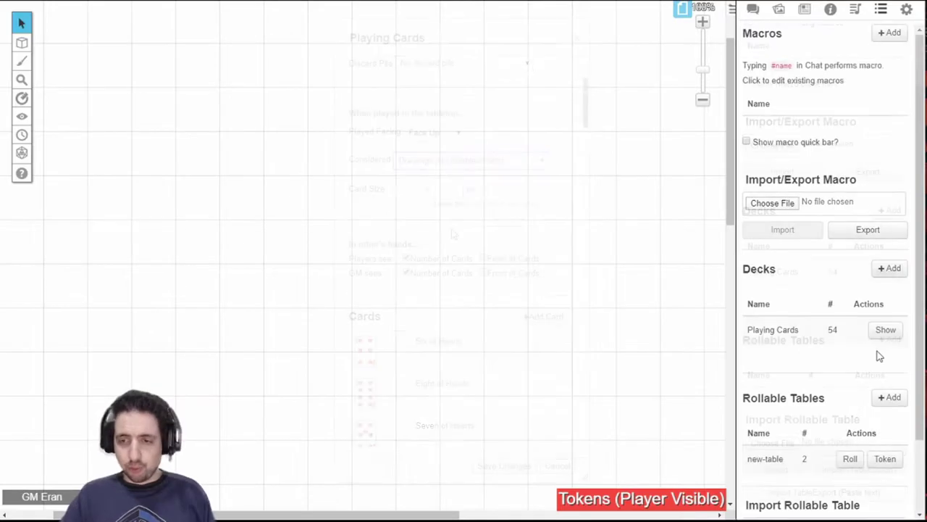
Show the Playing Cards deck on the tabletop, view its deck controls, and hide it again
left_click(887, 329)
left_click(887, 331)
left_click(886, 329)
mouse_move(670, 427)
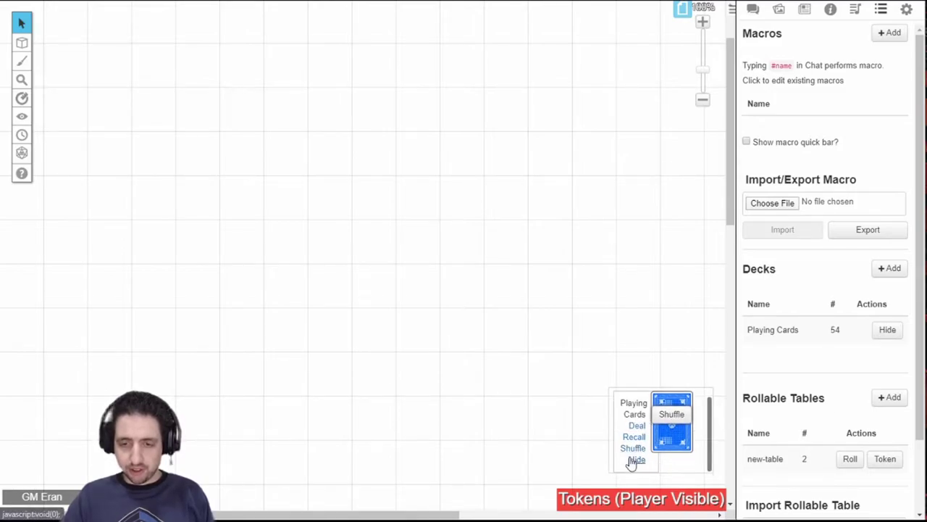
left_click(635, 468)
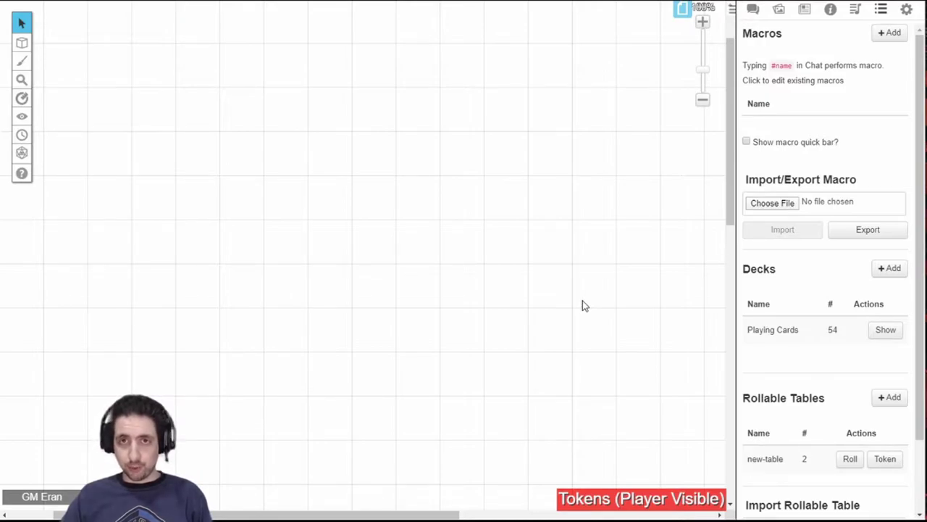
Add a rollable table and save a first item in it with the default name and weight
scroll(794, 366, "down", 2)
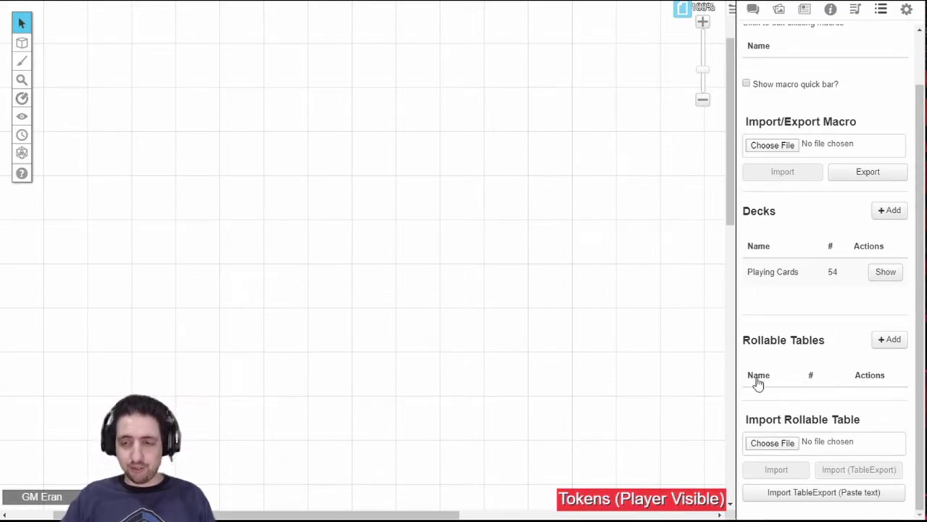
left_click(890, 340)
left_click(791, 408)
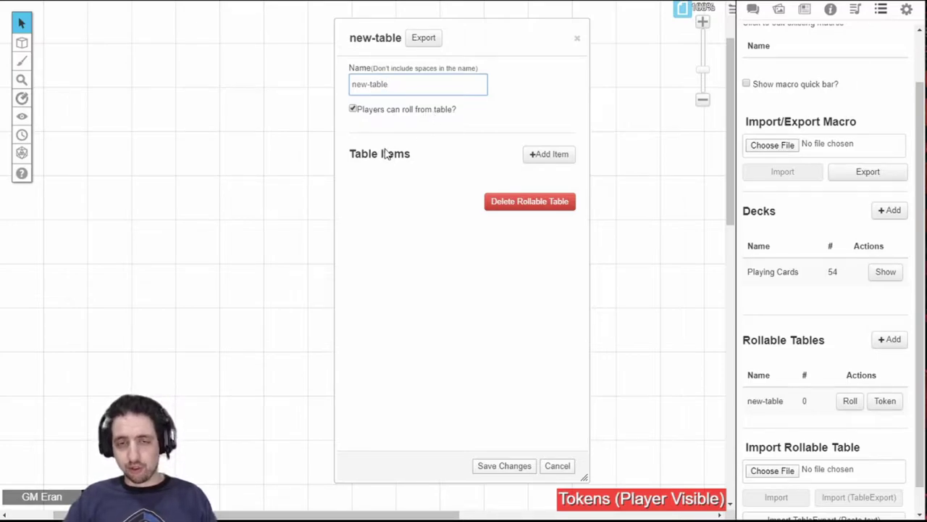
left_click(545, 157)
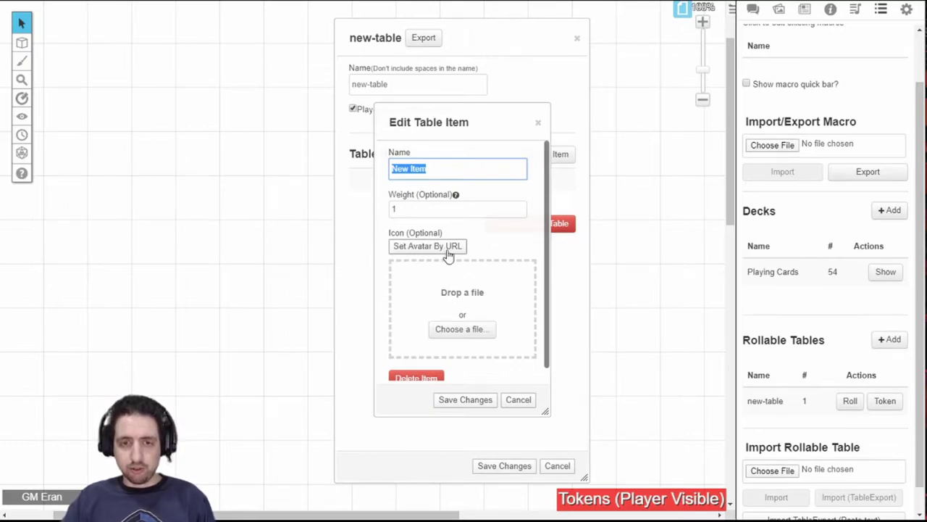
scroll(452, 290, "down", 1)
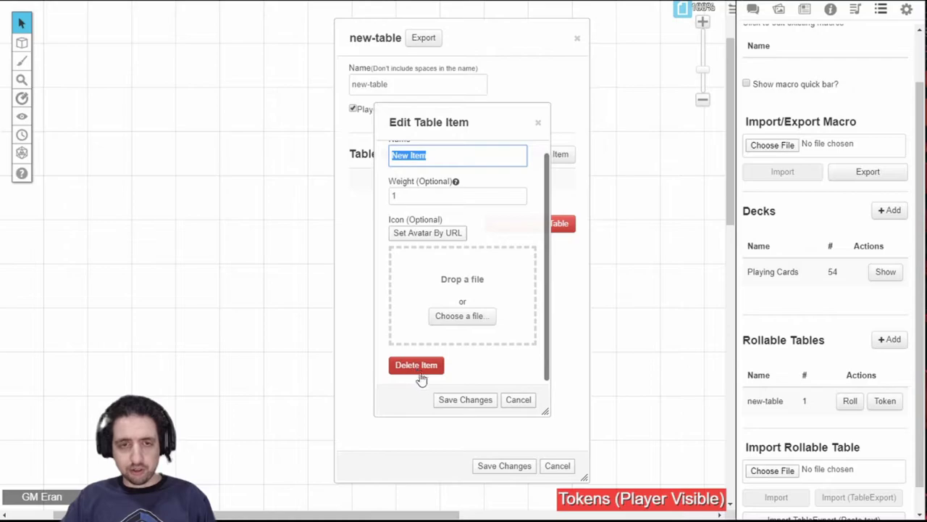
left_click(466, 401)
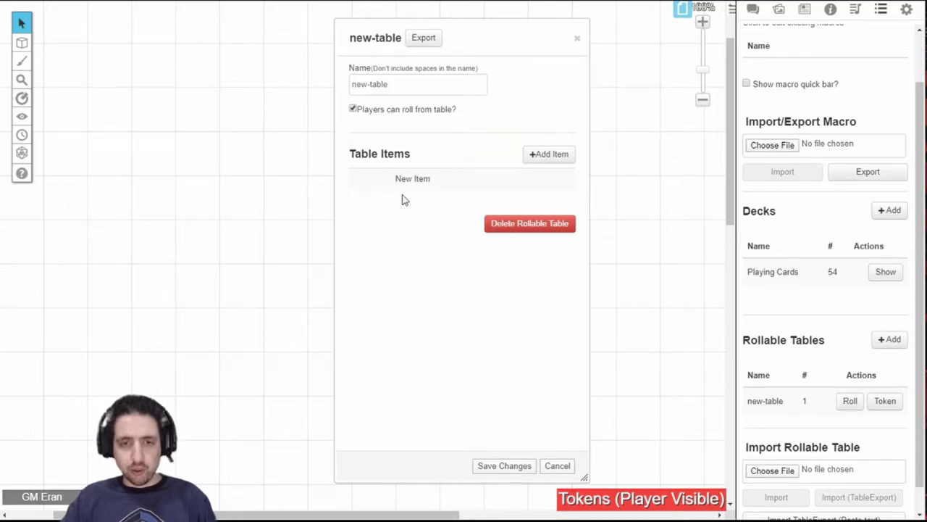
Add a second item with the default weight of 1 to the rollable table and save the table
left_click(554, 155)
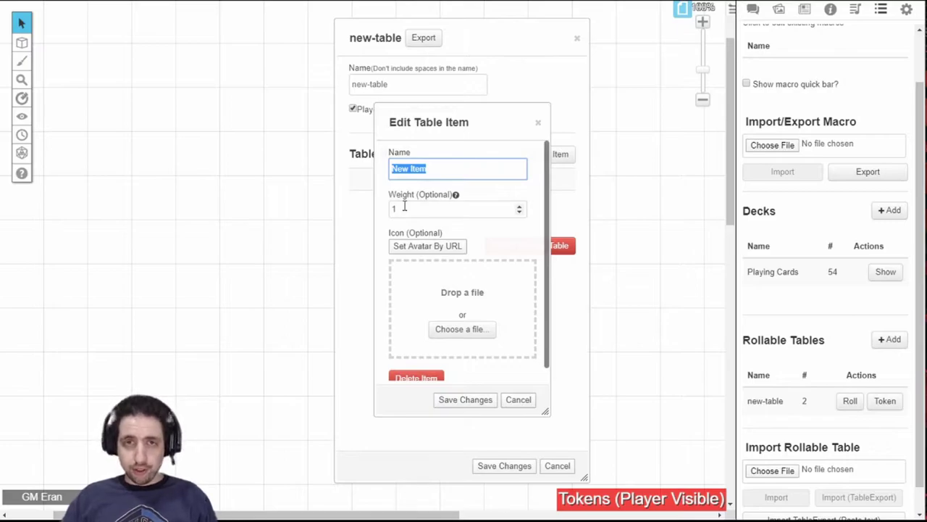
left_click(405, 210)
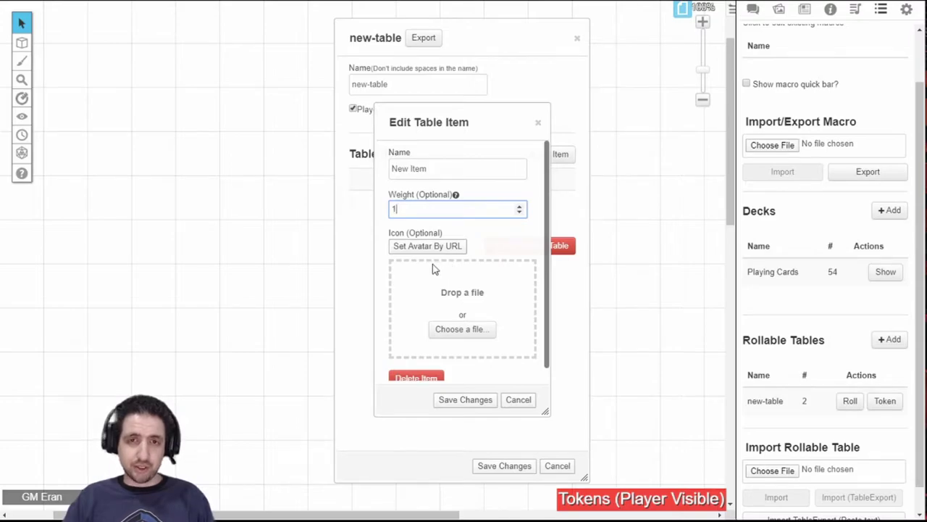
key("Escape")
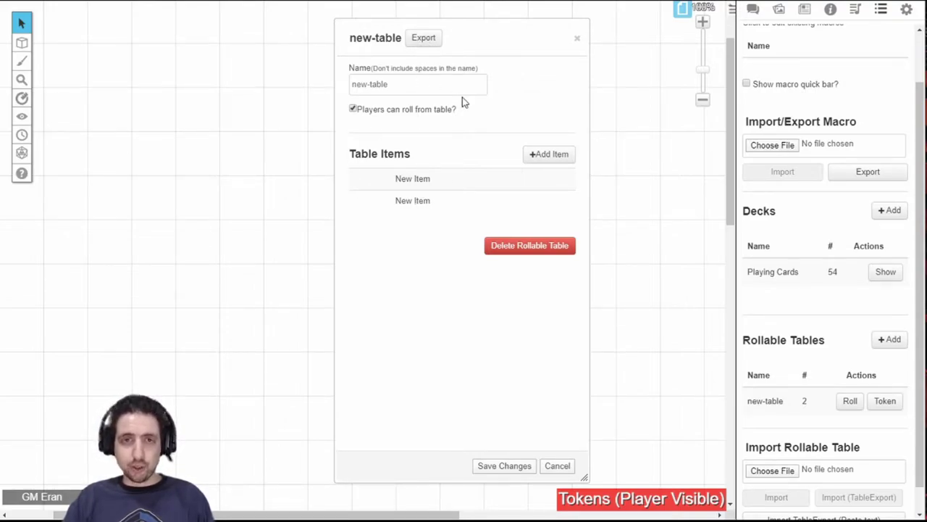
left_click(504, 466)
Look at the pasted-text TableExport import for rollable tables and close it without importing
scroll(790, 414, "down", 1)
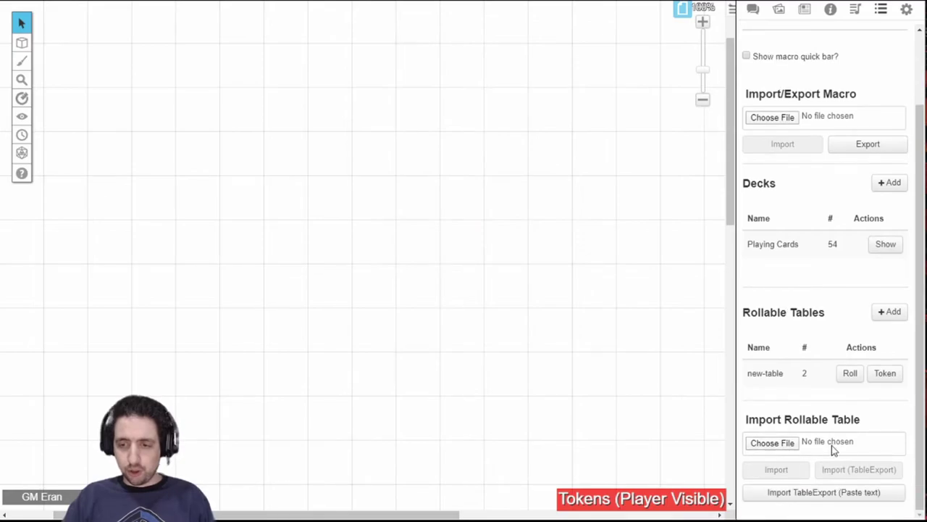
left_click(826, 490)
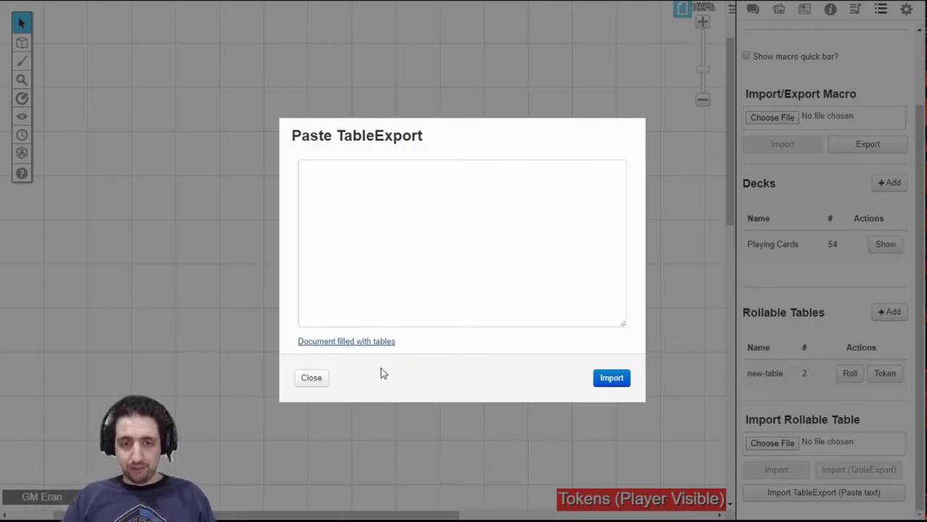
left_click(313, 378)
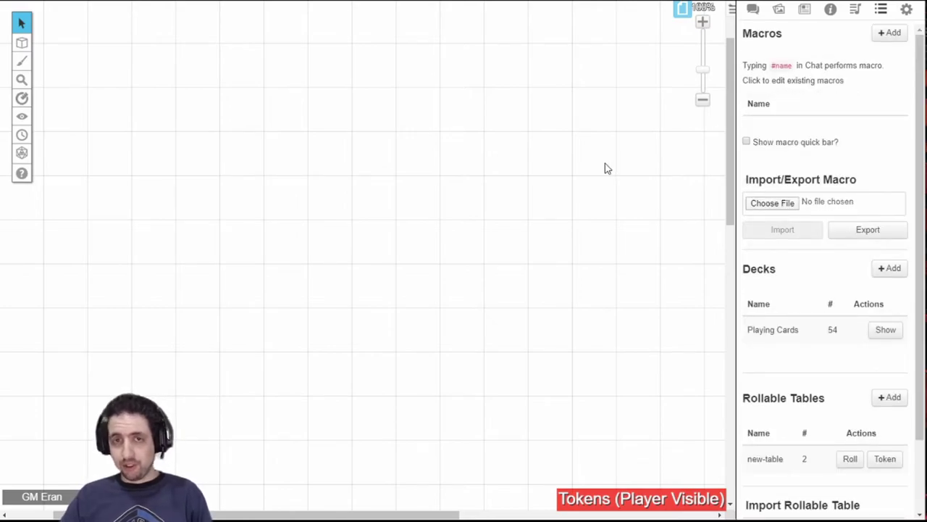
Add a macro, name it "macro", and include it in the macro quick bar
left_click(890, 32)
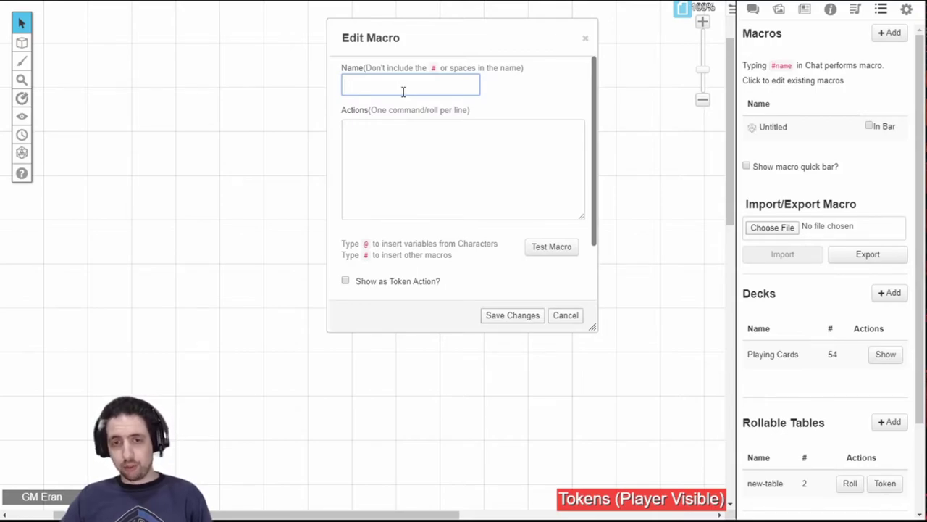
key("Escape")
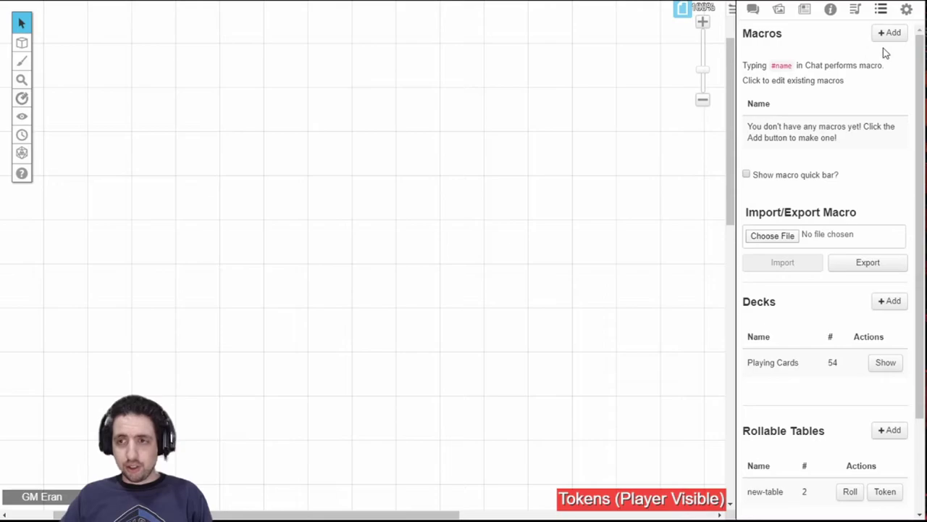
left_click(896, 34)
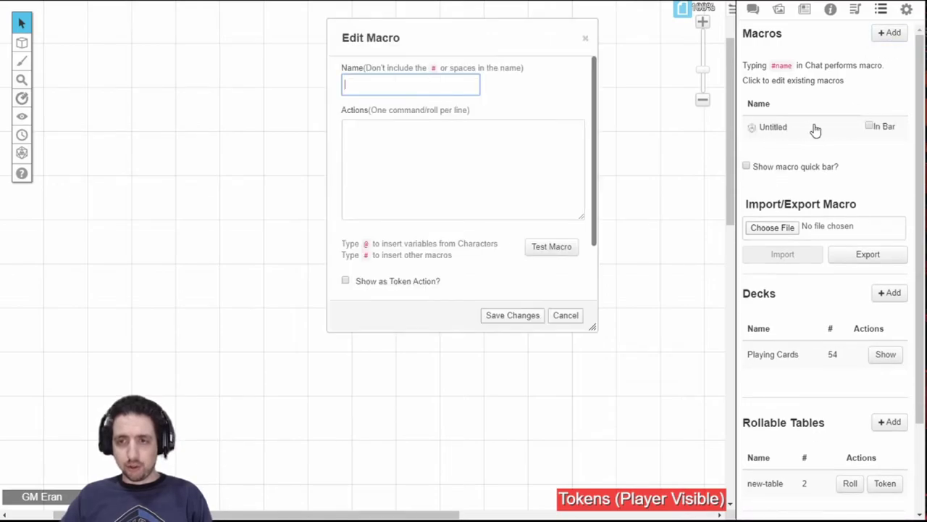
type("macro")
left_click(488, 149)
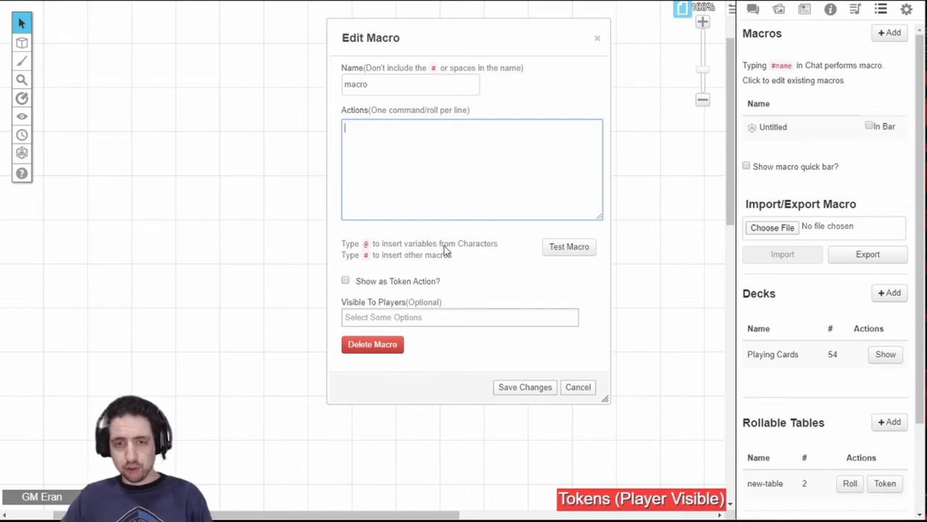
left_click(868, 127)
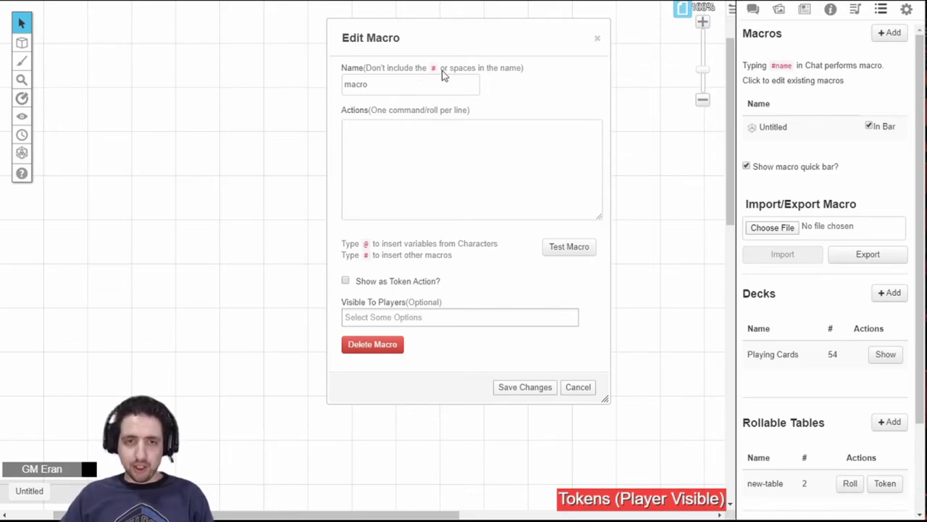
left_click(436, 161)
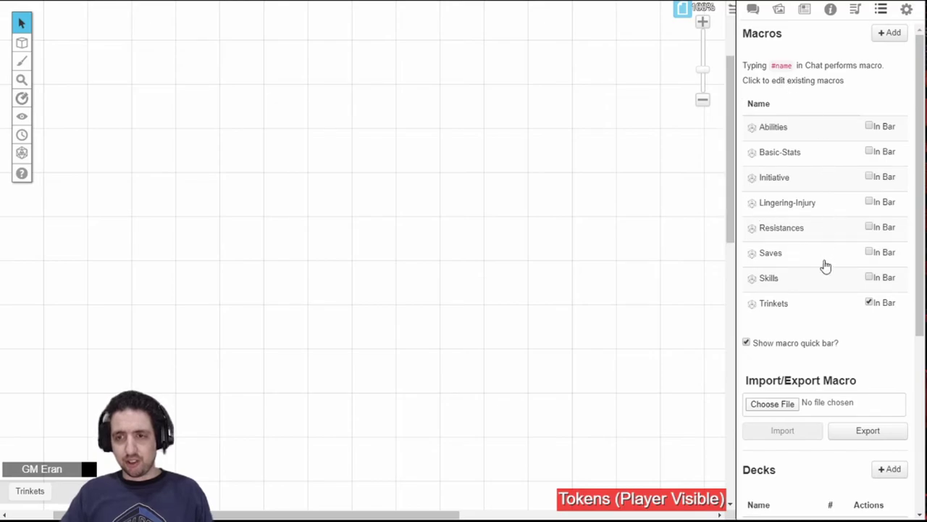
Examine the actions of the Abilities macro and close it without changes
left_click(803, 128)
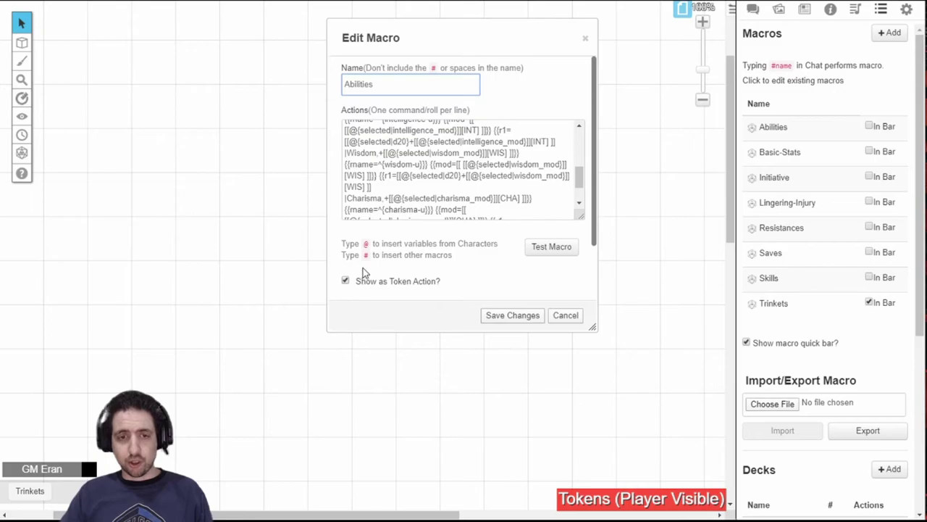
scroll(470, 184, "up", 5)
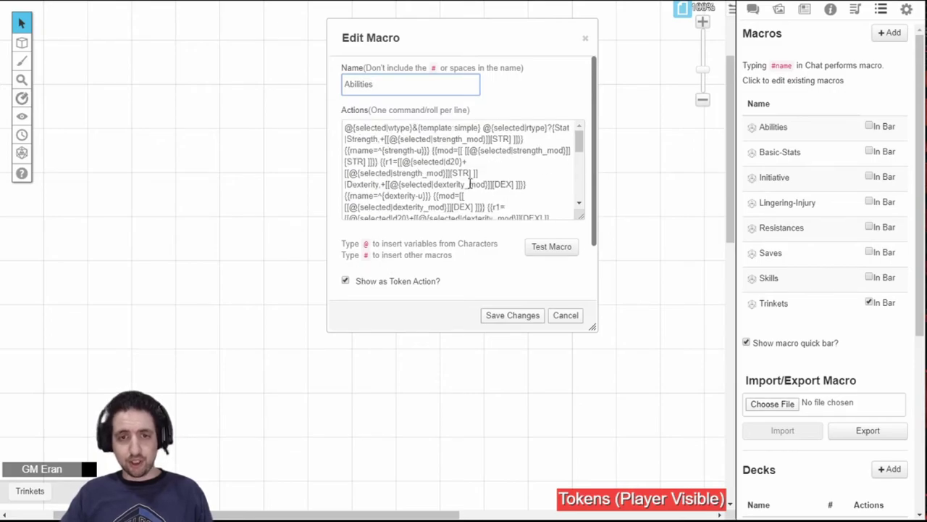
left_click(566, 315)
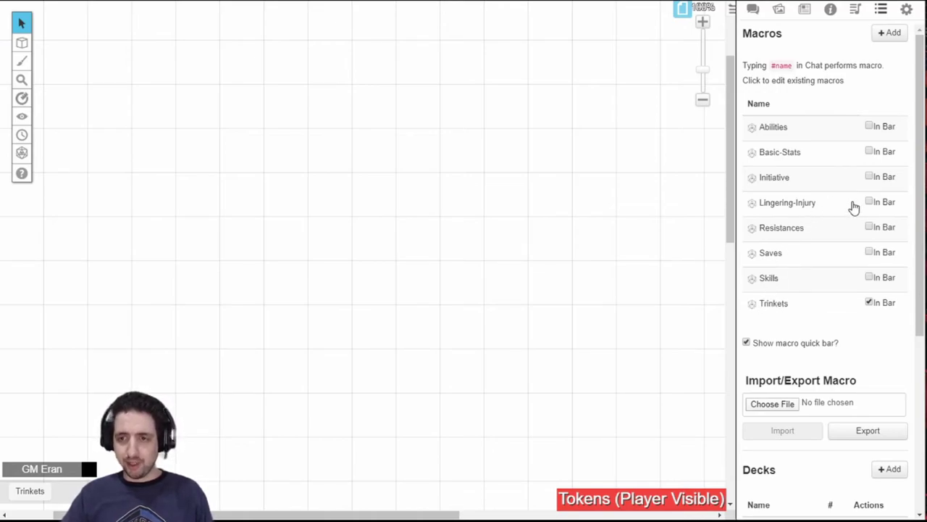
Include the Lingering-Injury macro in the macro quick bar
left_click(869, 201)
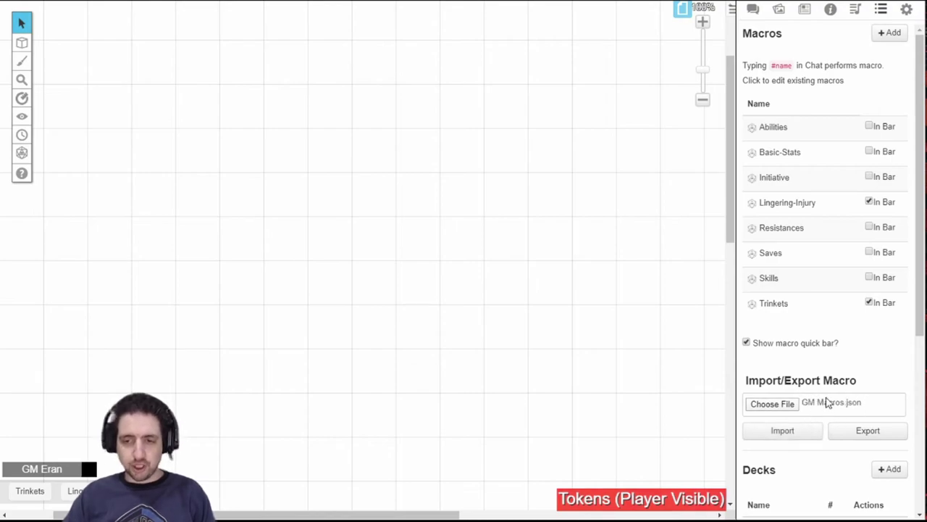
Start importing GM Macros.json, review the listed macros and the duplicate-name options, and close the selection without importing
left_click(777, 436)
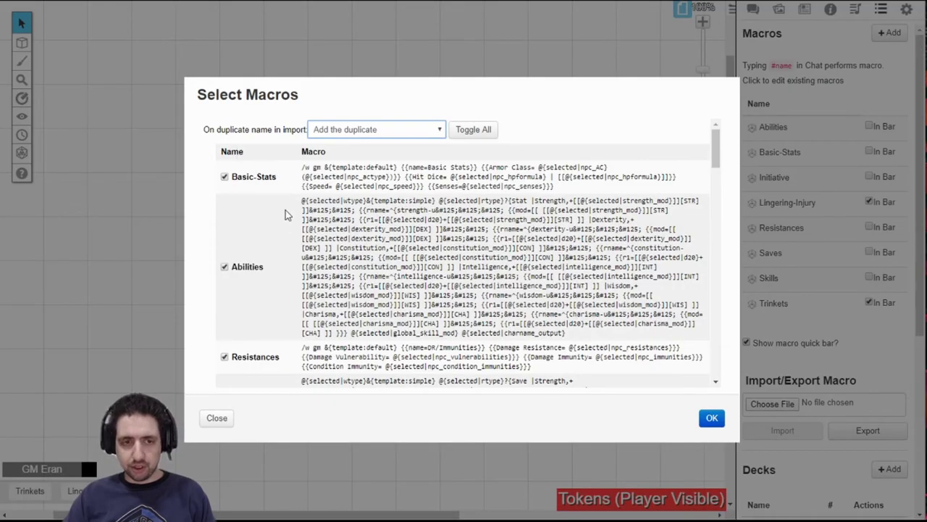
scroll(272, 246, "down", 10)
scroll(264, 268, "down", 5)
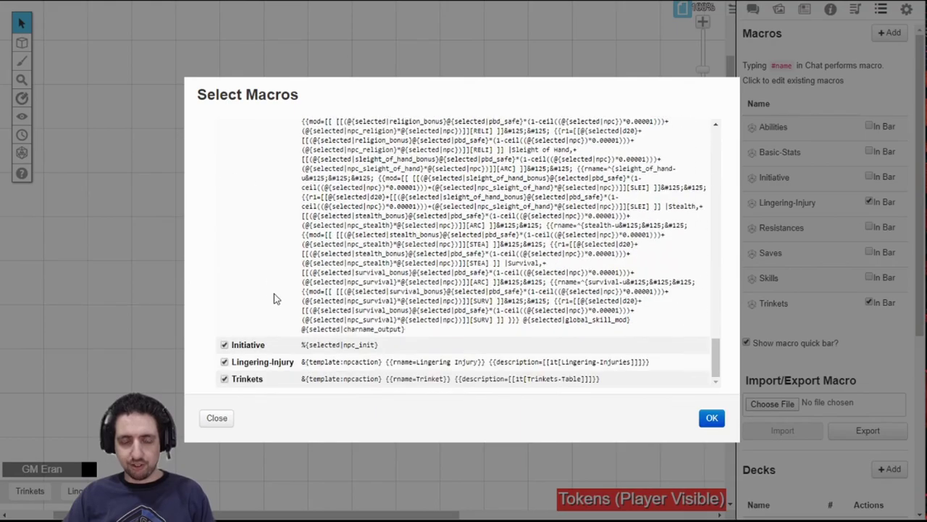
scroll(290, 319, "up", 8)
scroll(283, 326, "up", 10)
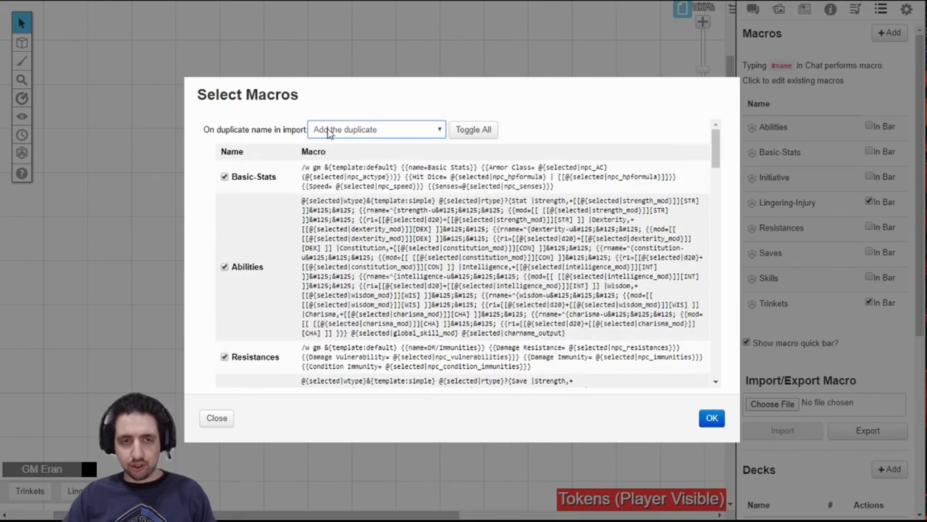
left_click(378, 129)
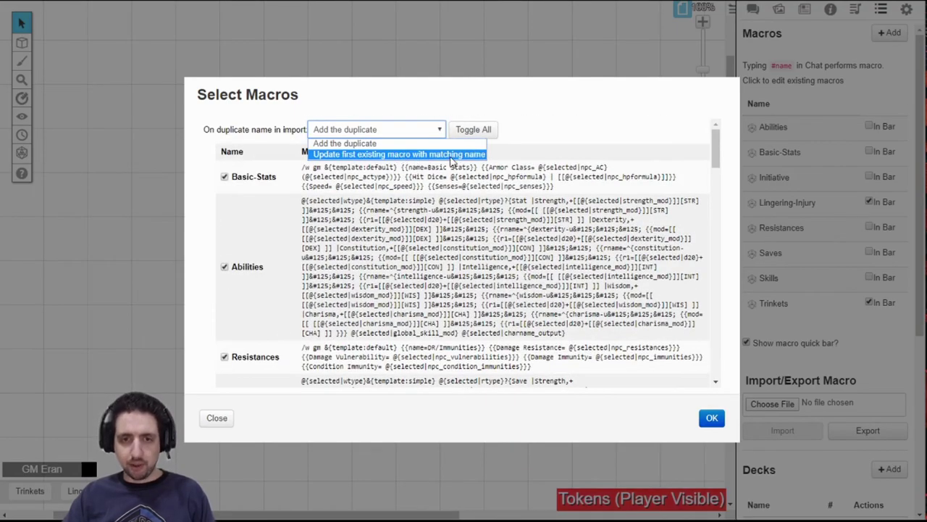
left_click(568, 149)
left_click(552, 443)
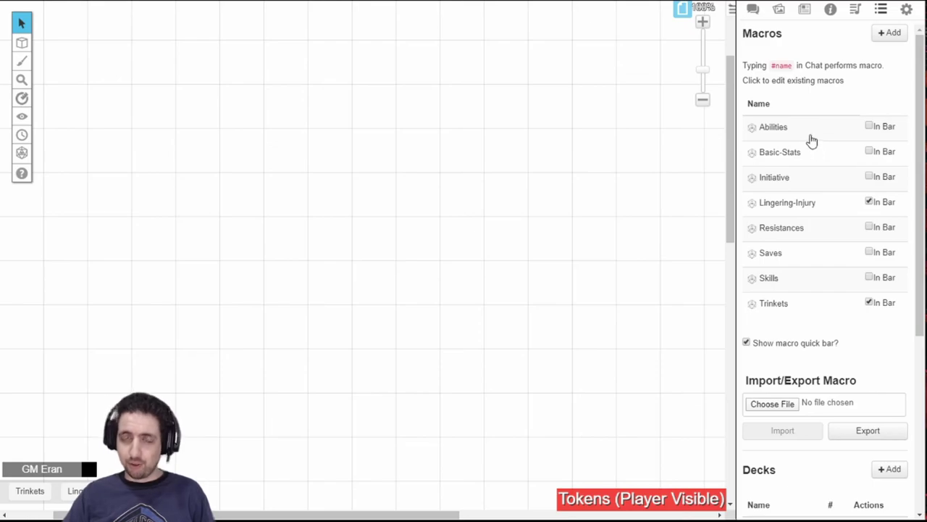
left_click(809, 135)
left_click(565, 316)
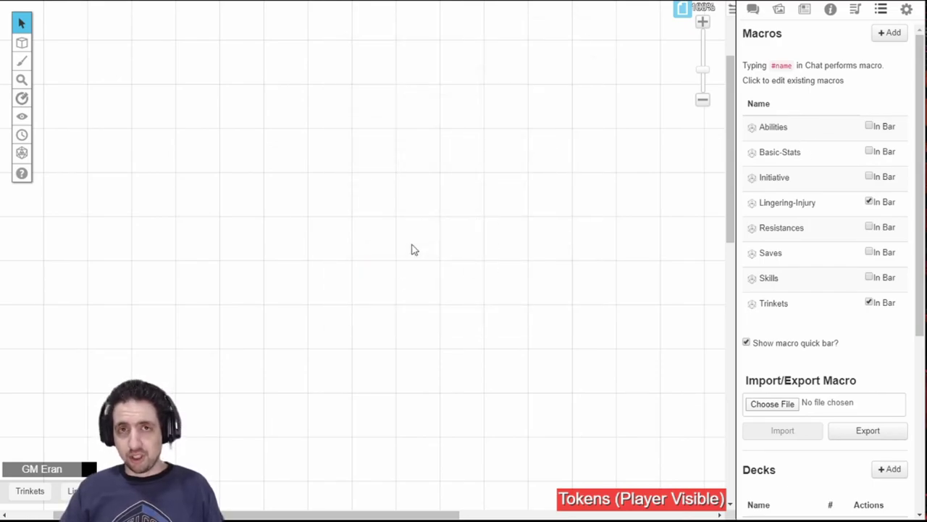